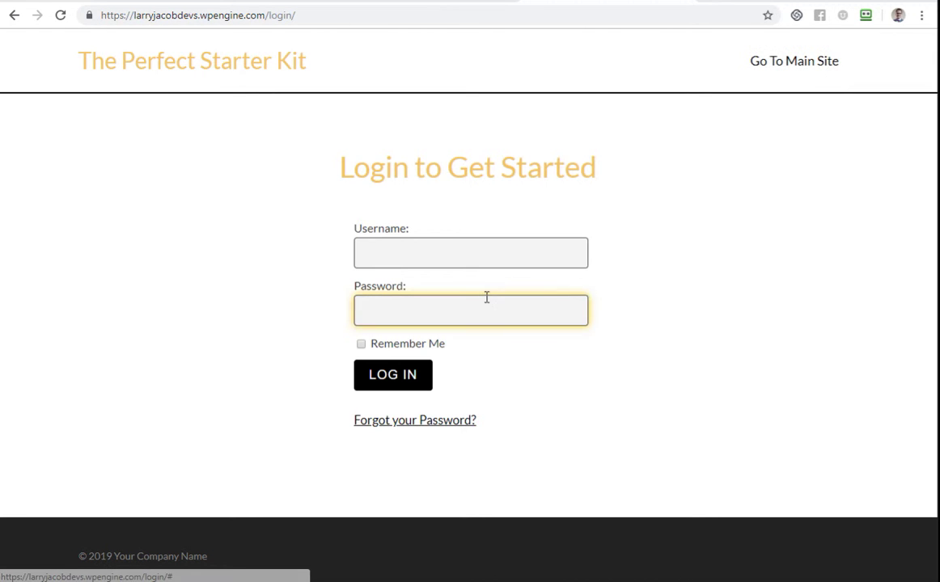
Log in as the first member using the saved 'curl…' username suggestion
click(466, 252)
text(curl)
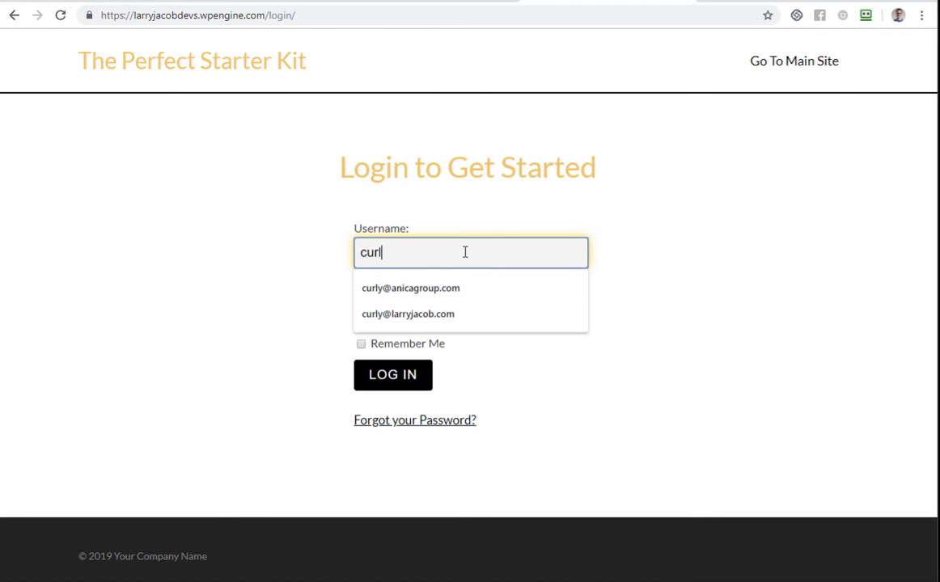
key(Down)
key(Tab)
click(415, 372)
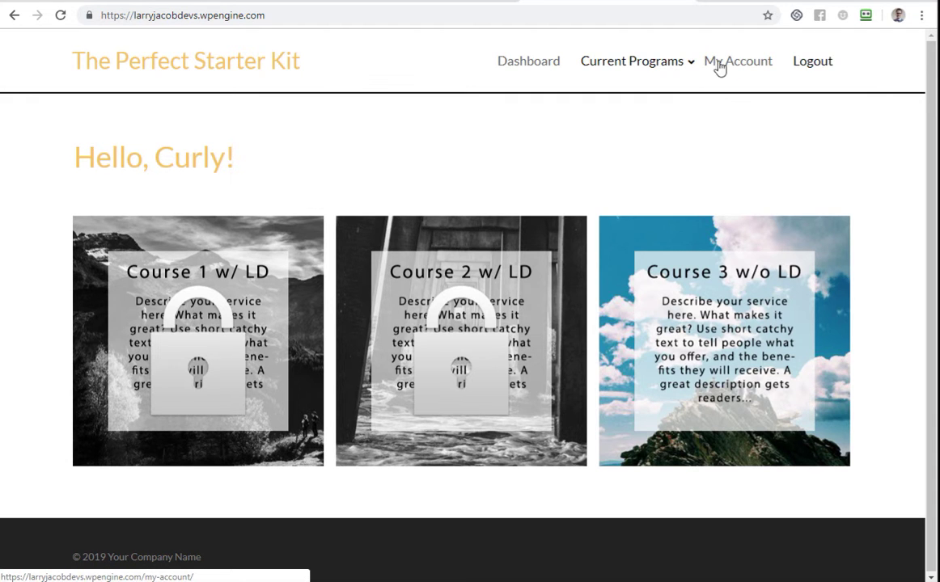
Log out, then log in as the second member via the saved 'larry…' username and check Current Programs
mouse_move(603, 58)
click(813, 64)
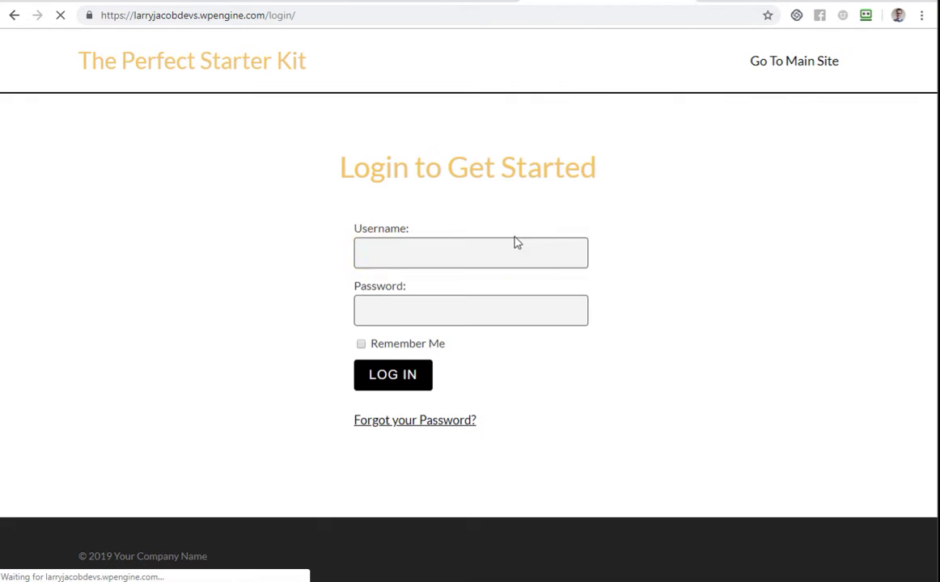
click(497, 253)
text(larry)
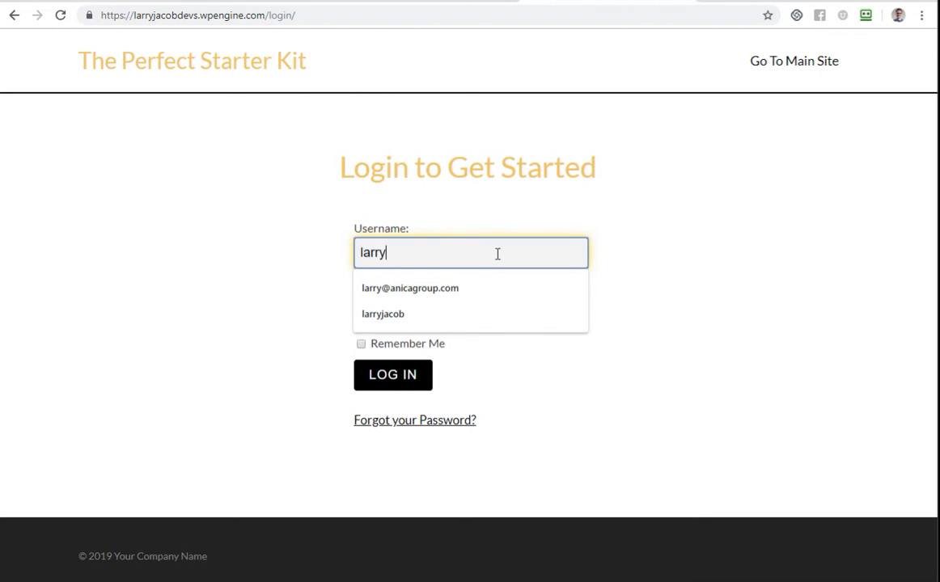
key(Down)
key(Down)
key(Up)
key(Return)
key(Tab)
text(••••••••)
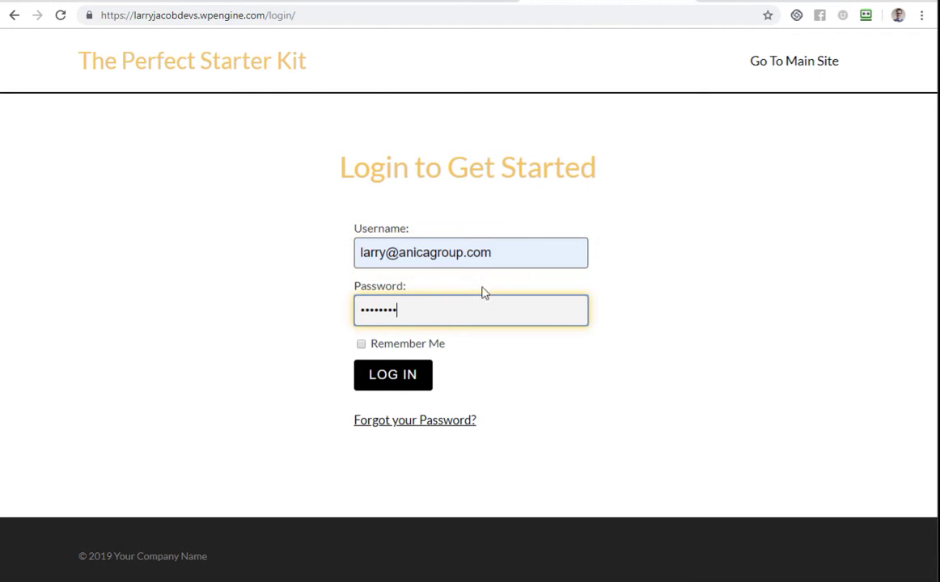
click(392, 381)
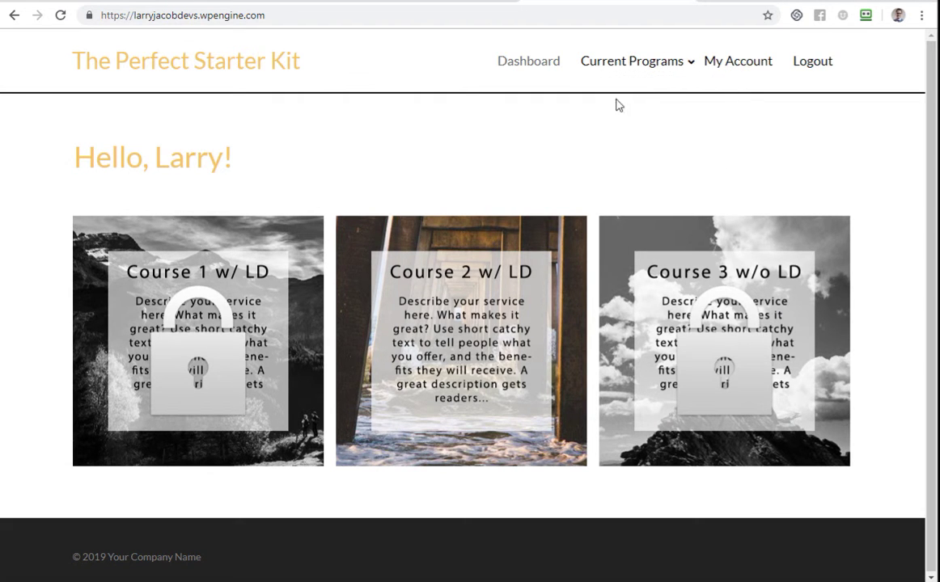
mouse_move(641, 65)
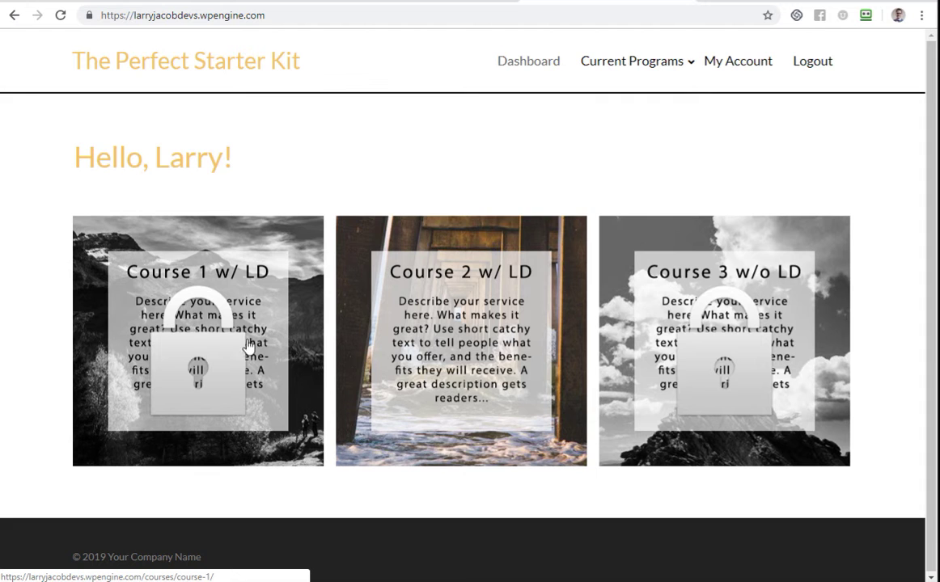
mouse_move(632, 104)
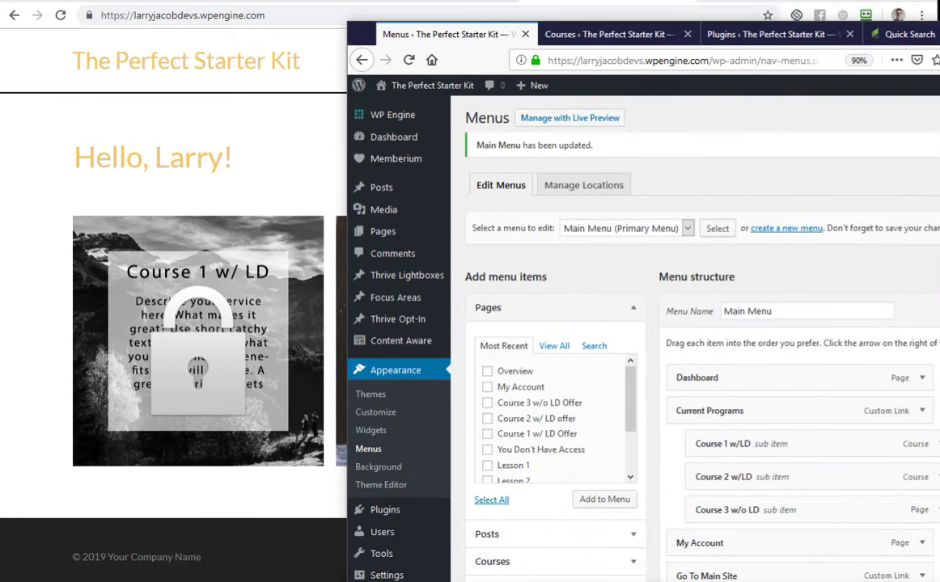
drag(939, 4, 807, 5)
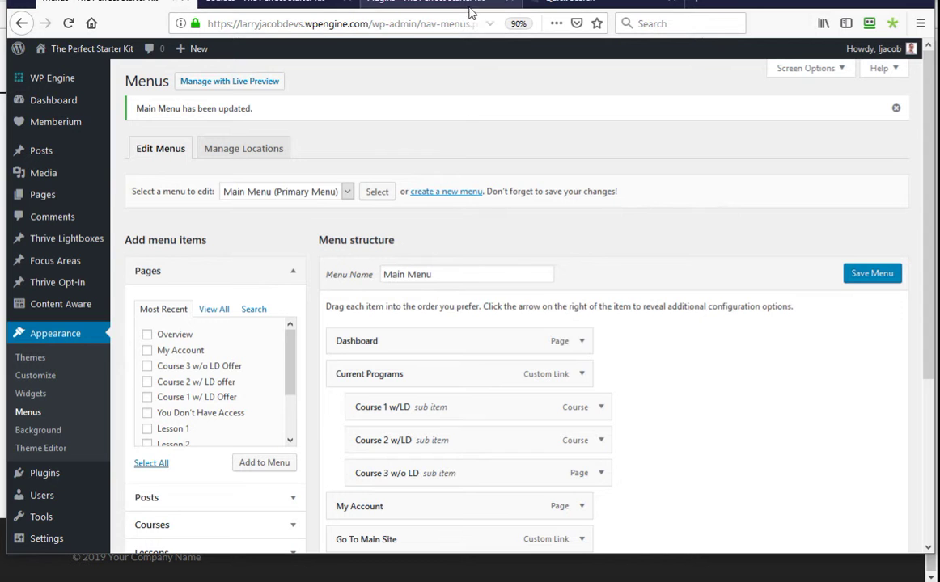
click(437, 2)
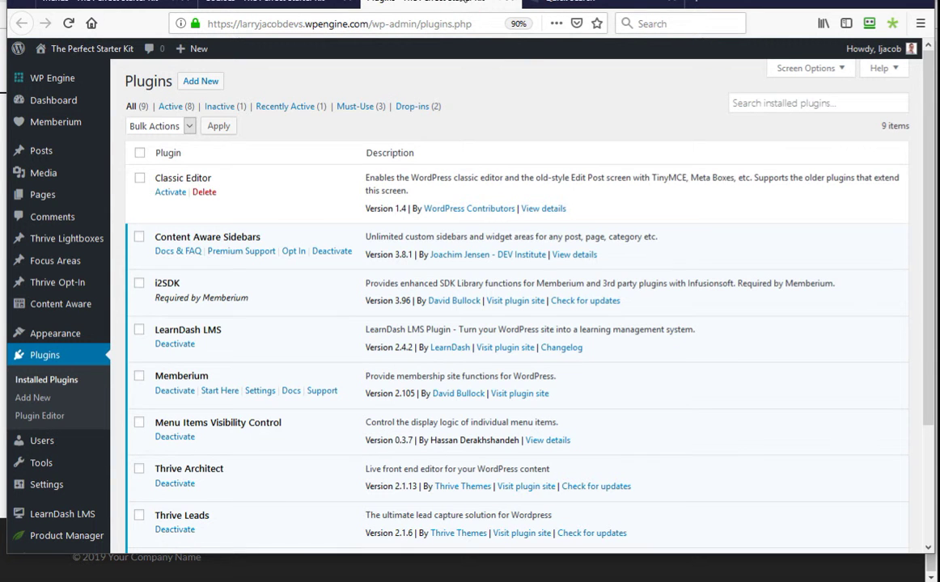
drag(285, 422, 141, 428)
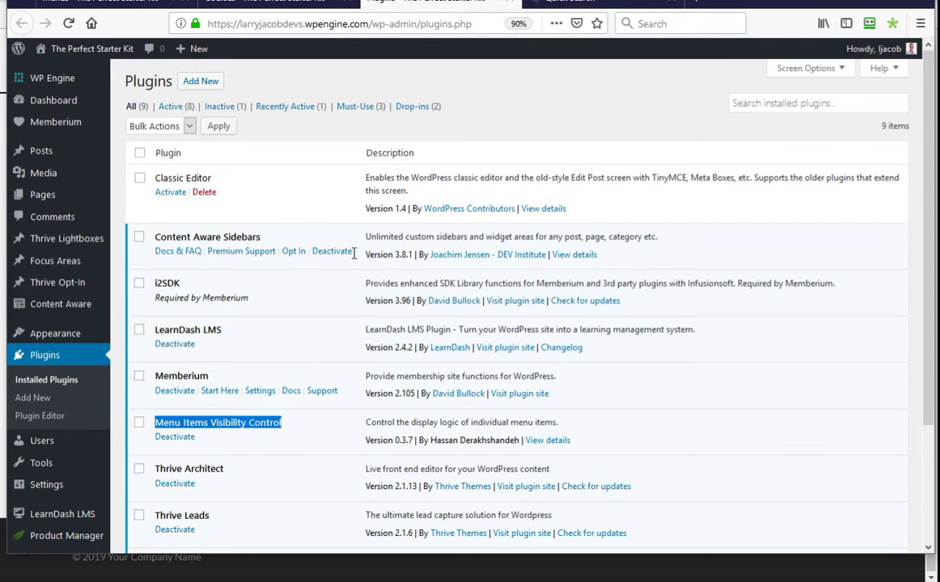
click(771, 327)
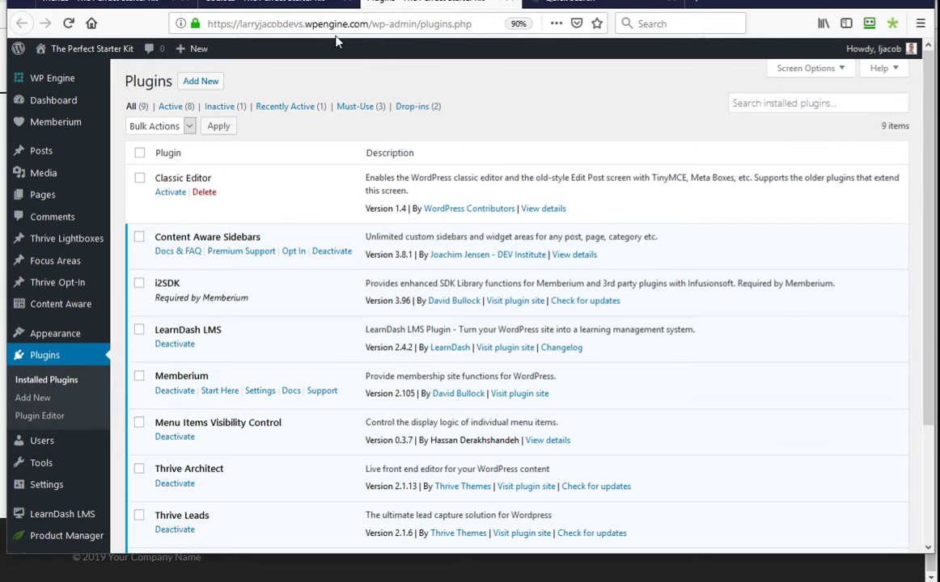
click(111, 8)
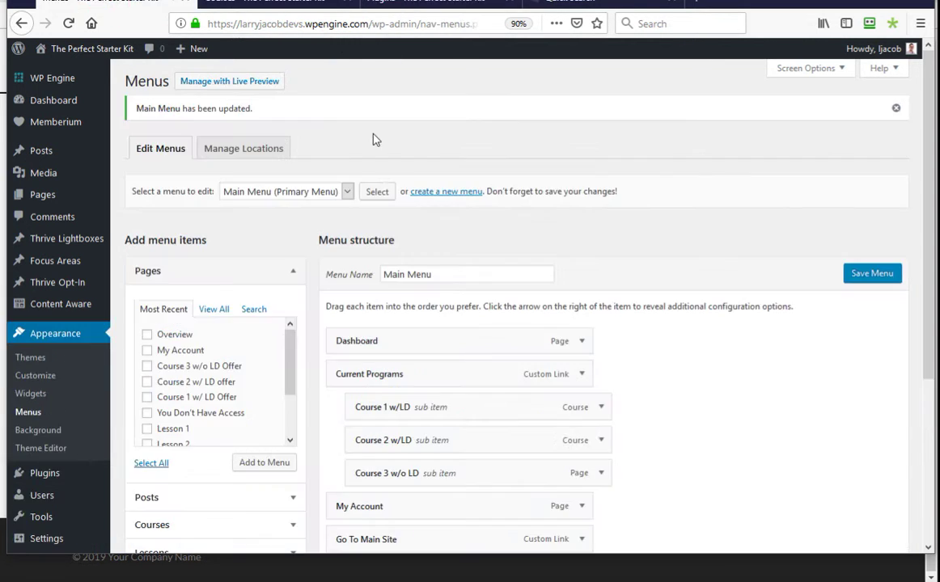
Expand the Dashboard menu item and scroll down to its blank Visibility field
click(582, 343)
scroll(550, 387, down, 1)
scroll(551, 387, down, 1)
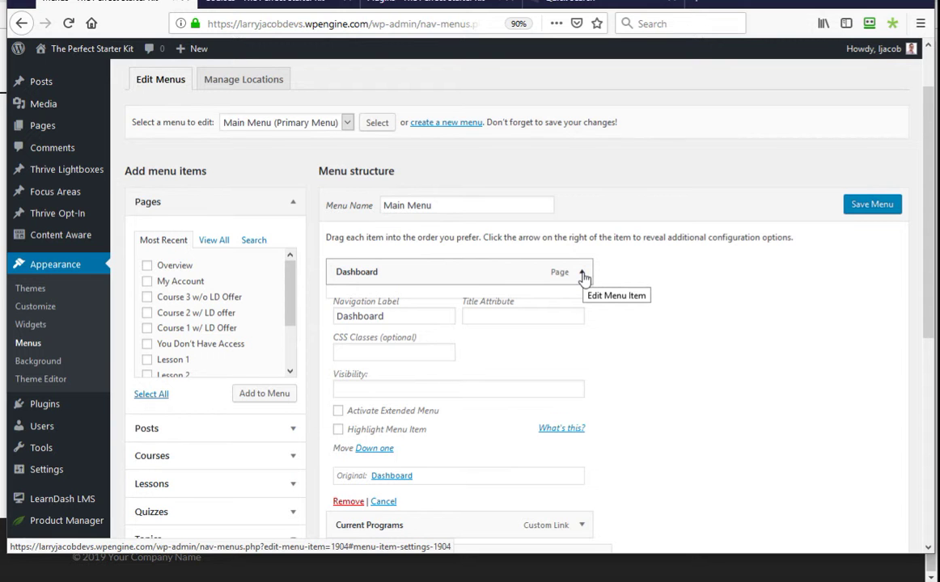
Collapse Dashboard, then expand and collapse Course 1 w/LD, Course 2 w/LD and Course 3 w/o LD
click(584, 276)
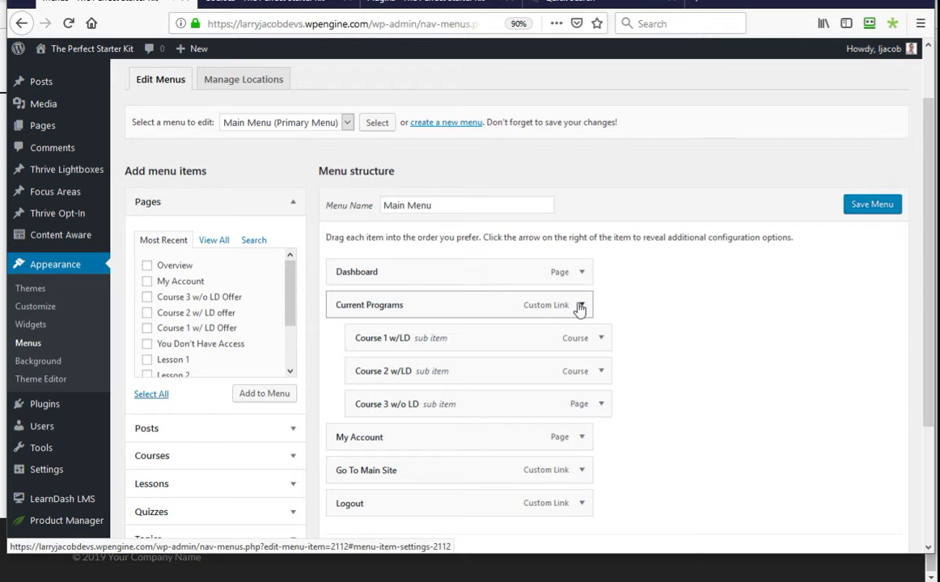
click(600, 339)
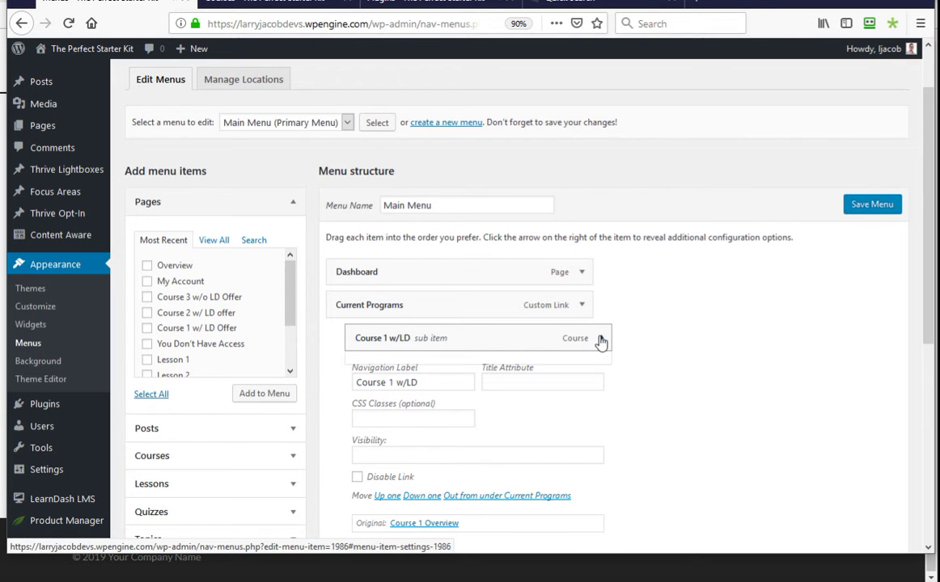
click(601, 340)
click(602, 372)
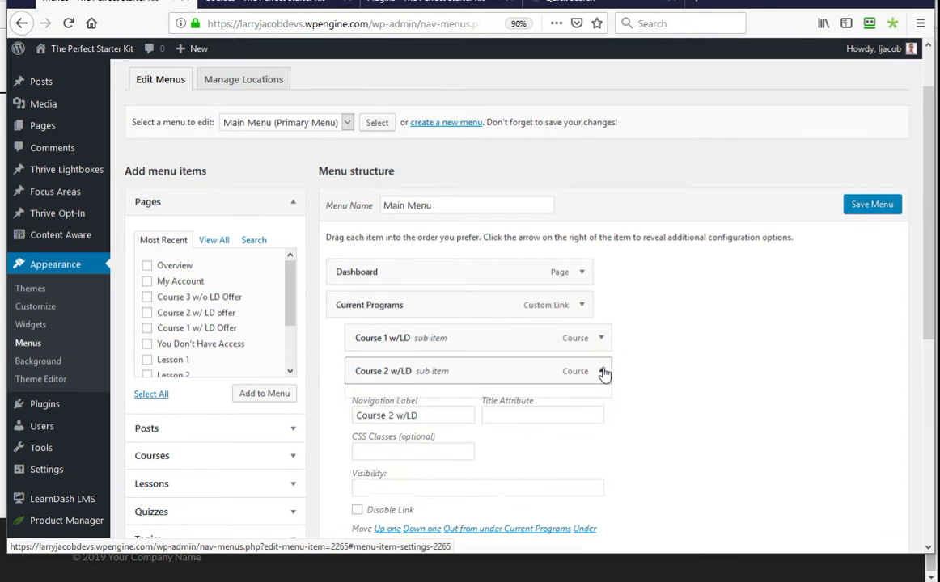
click(603, 371)
click(602, 405)
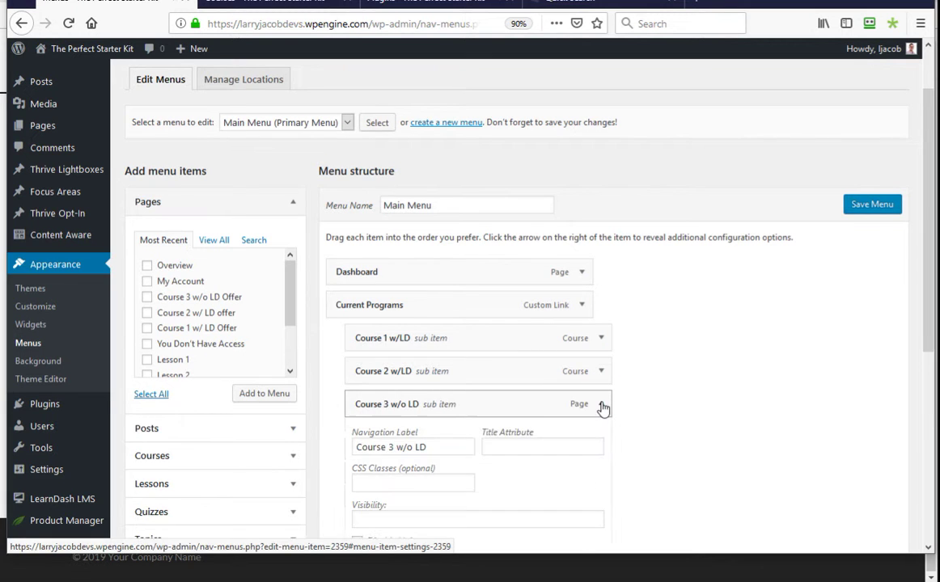
scroll(566, 453, down, 2)
click(602, 337)
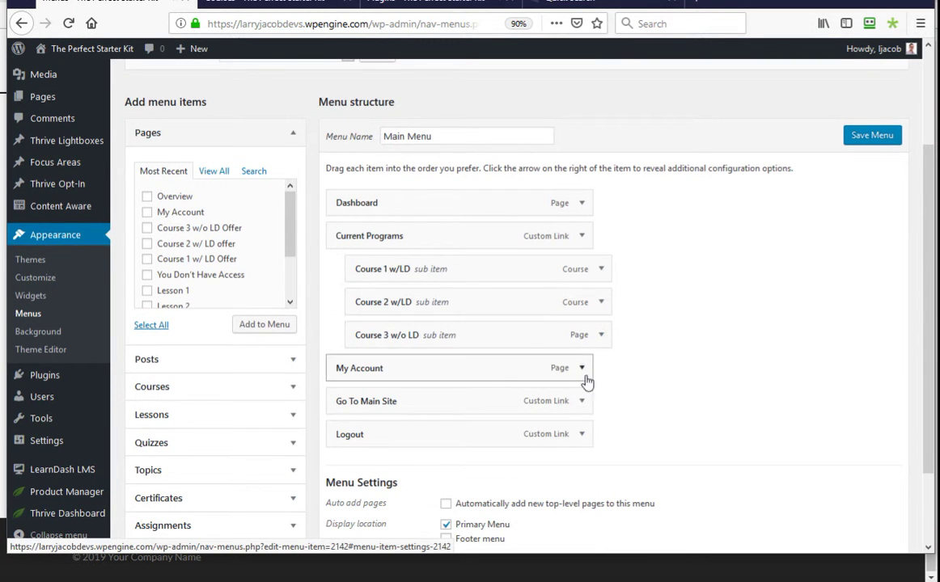
Review My Account's settings, then expand Go To Main Site to show URL # and !is_user_logged_in()
click(582, 367)
scroll(457, 413, down, 3)
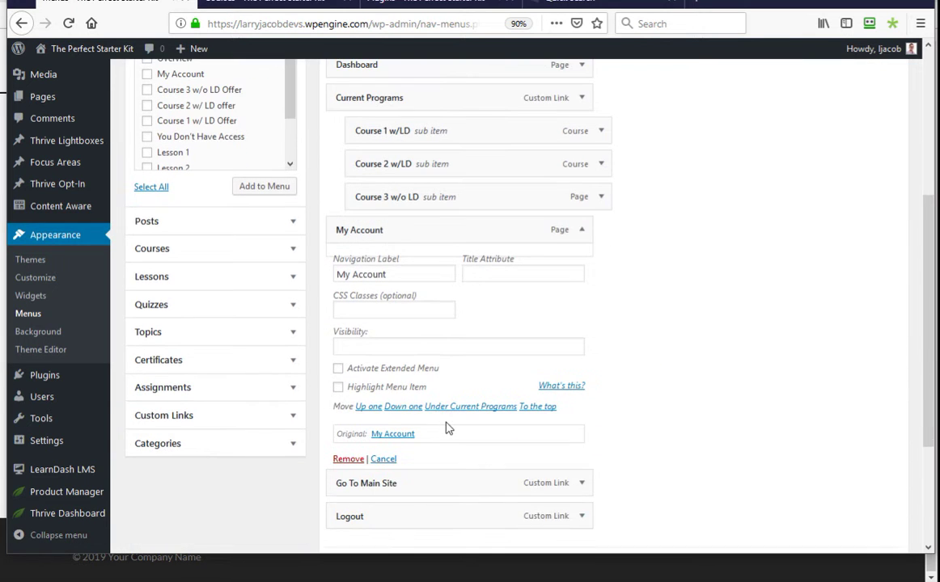
scroll(473, 410, up, 3)
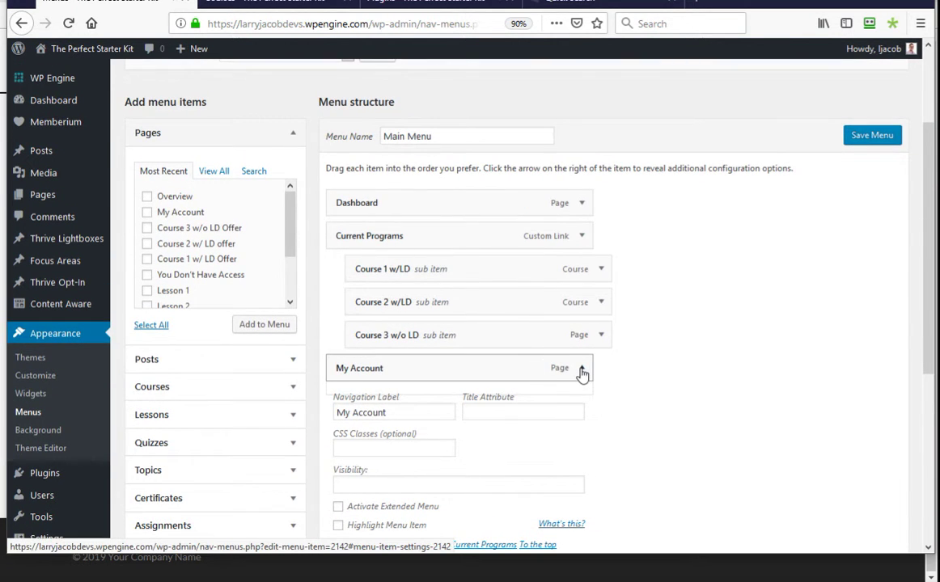
click(582, 369)
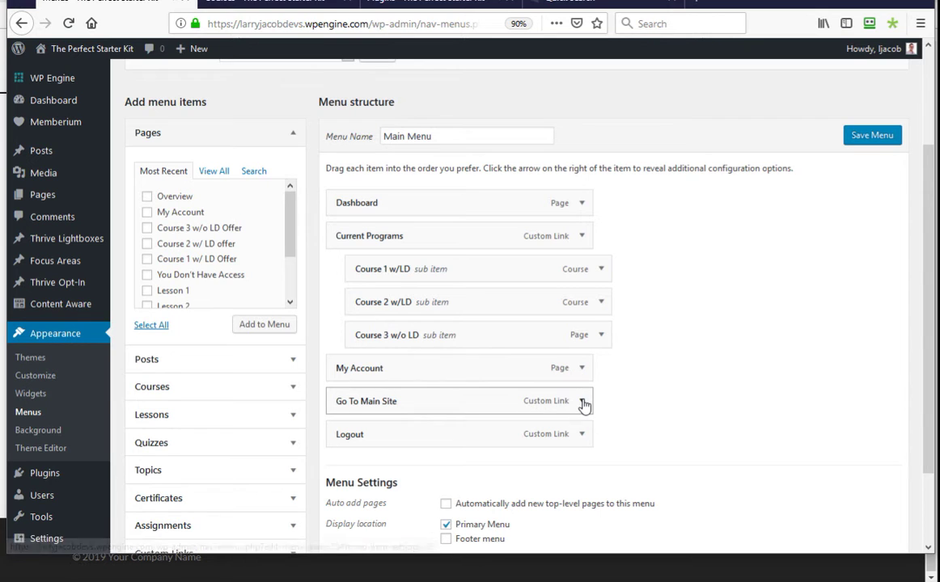
click(582, 402)
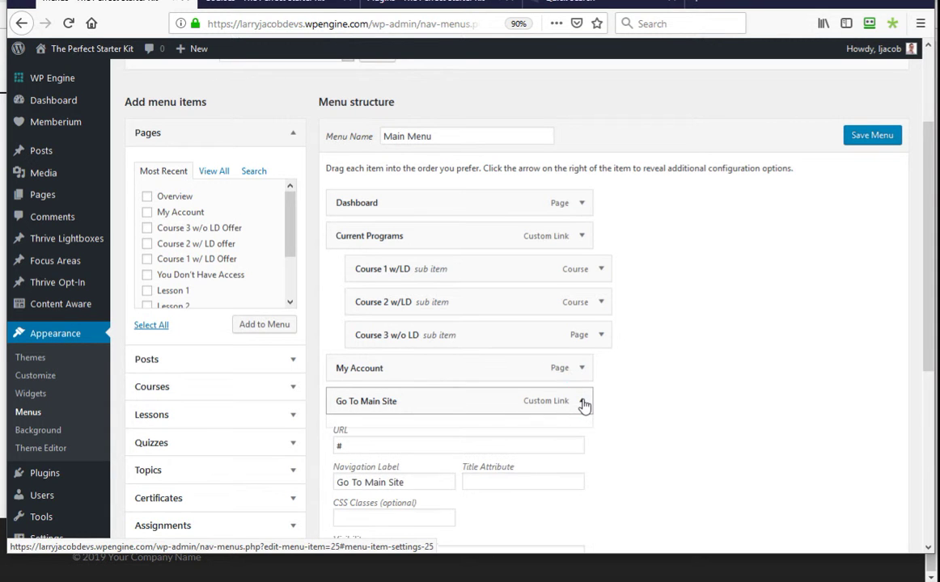
scroll(583, 403, down, 5)
Highlight the ! negation and the is_user_logged_in() check in the rule, then collapse Go To Main Site
drag(452, 349, 300, 348)
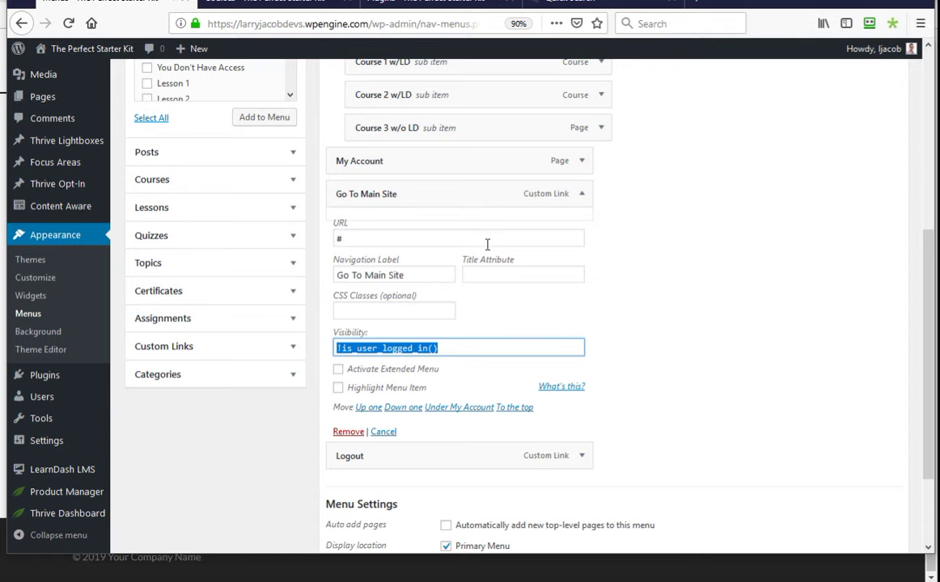
click(462, 350)
key(ctrl+a)
click(406, 353)
drag(467, 351, 353, 350)
click(459, 348)
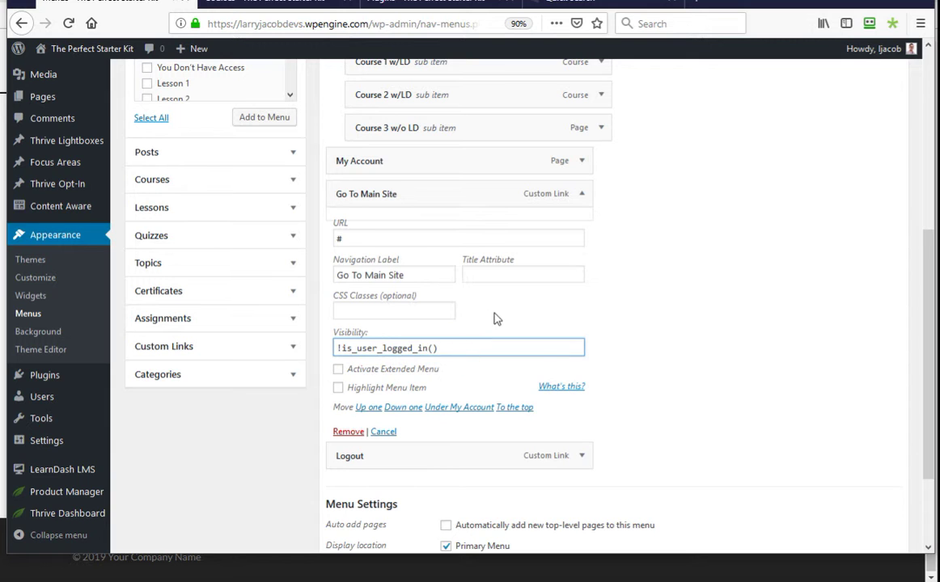
drag(343, 348, 332, 348)
click(634, 304)
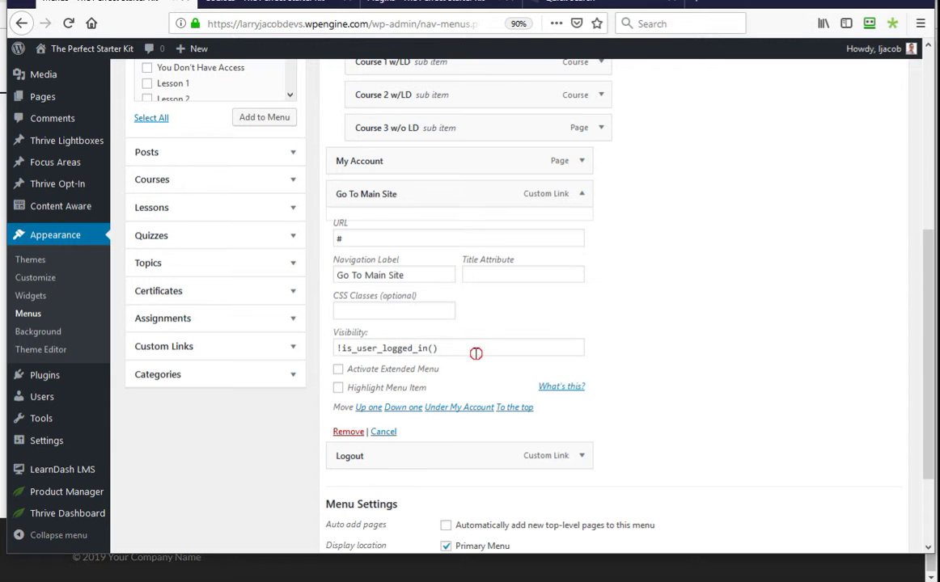
drag(475, 353, 312, 345)
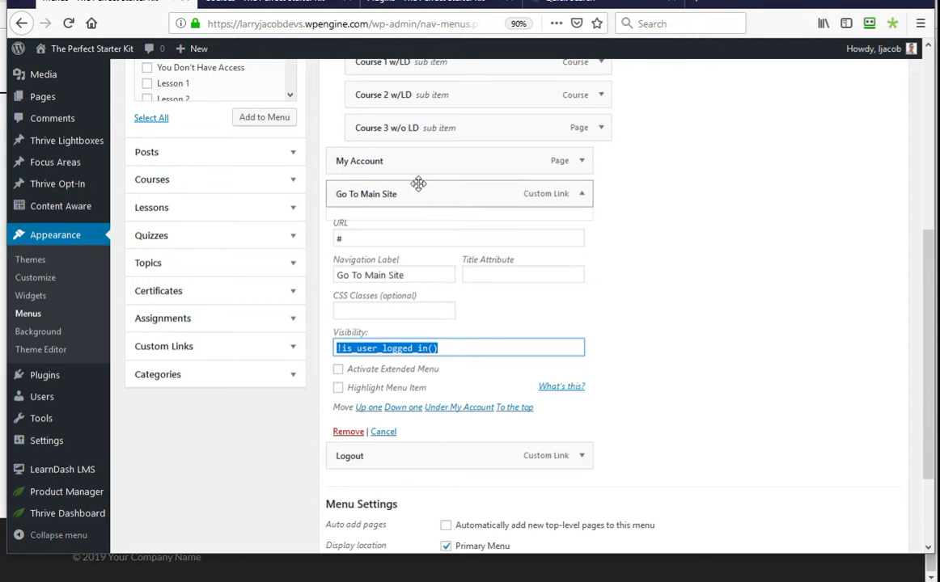
click(581, 194)
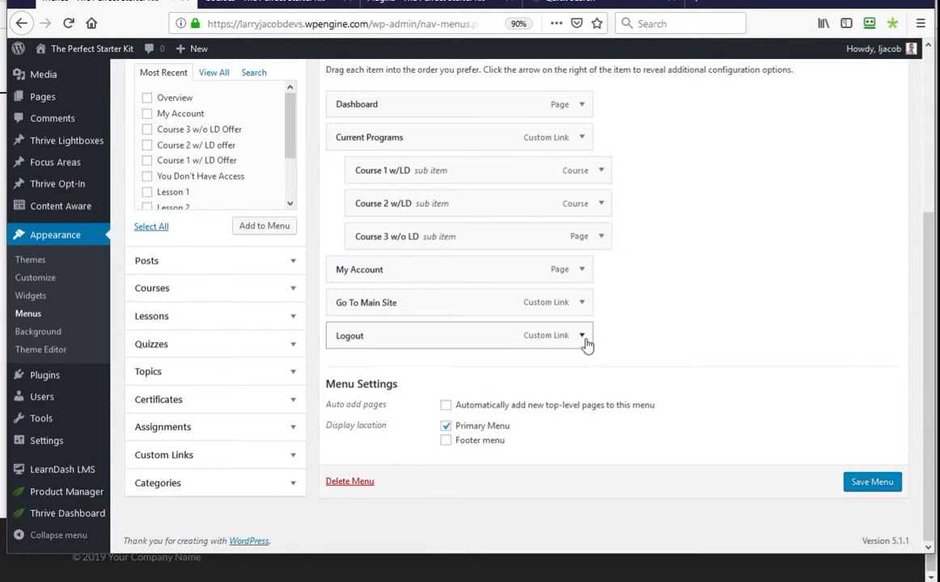
click(581, 336)
scroll(530, 417, down, 3)
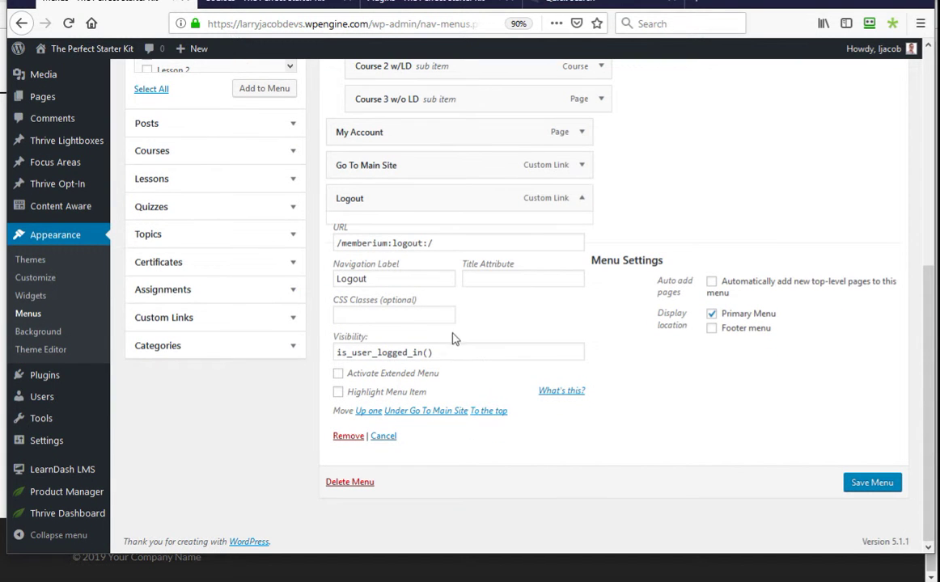
drag(460, 240, 269, 237)
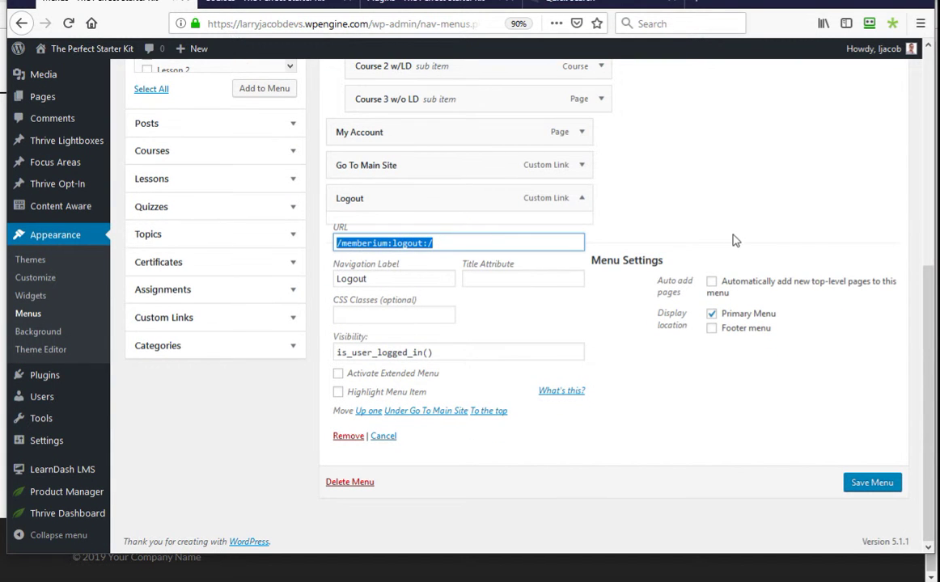
scroll(748, 212, up, 2)
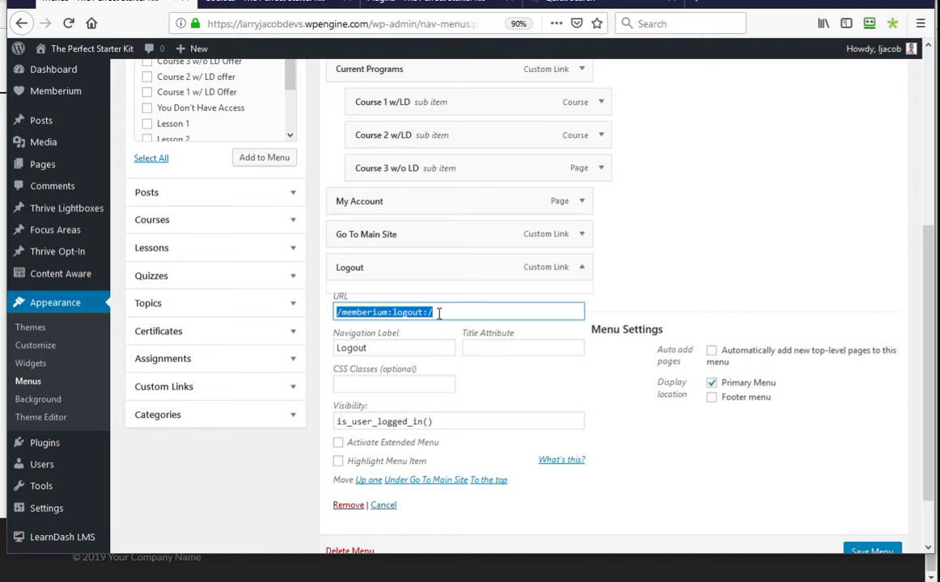
drag(435, 422, 315, 424)
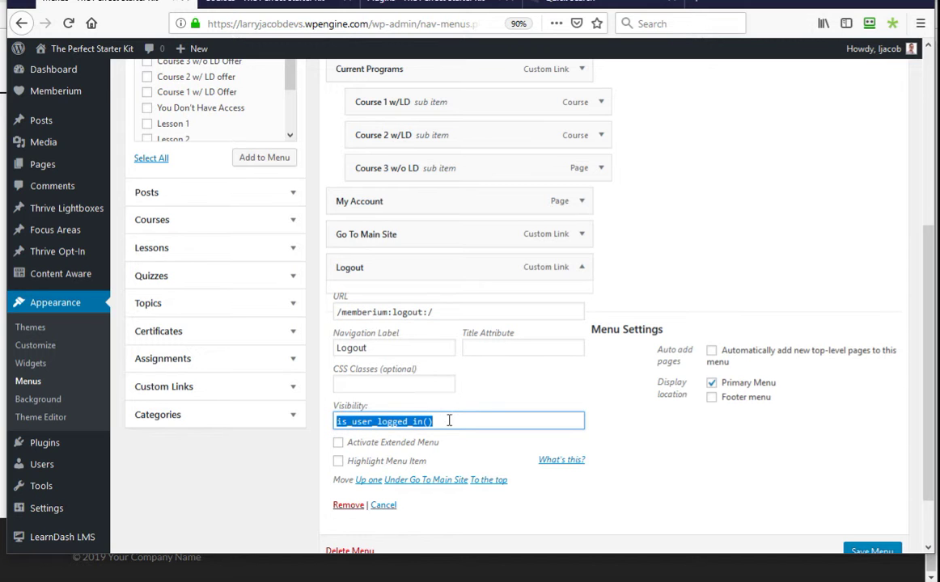
click(715, 478)
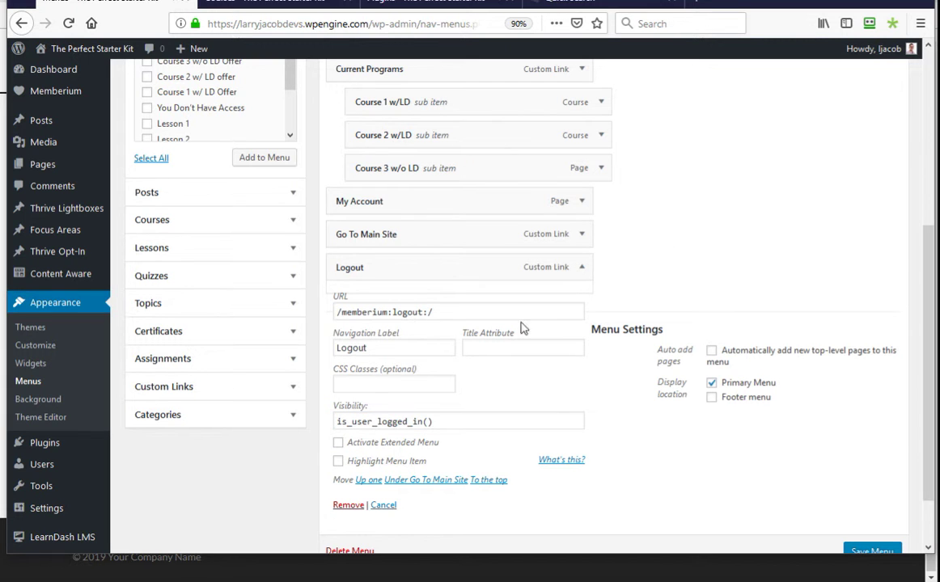
click(583, 269)
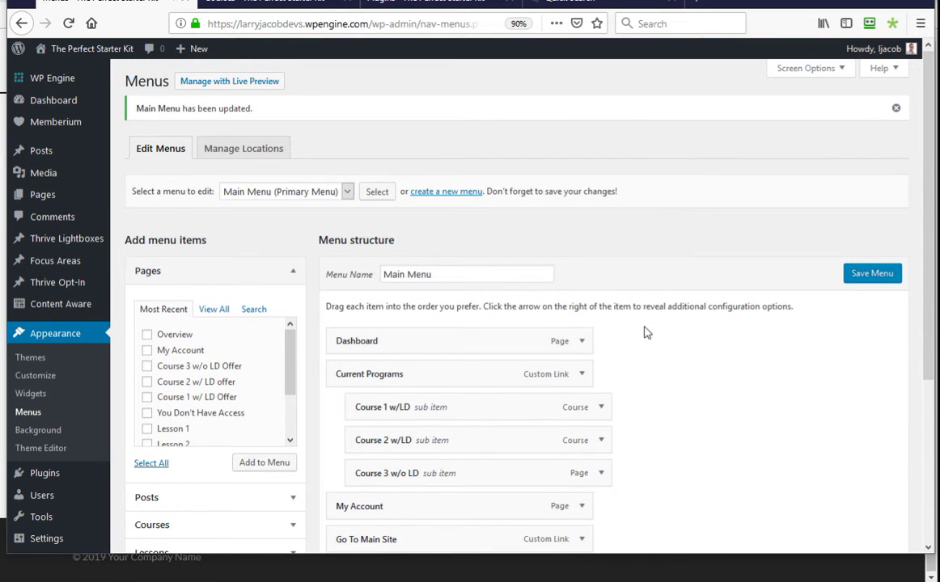
Expand Current Programs, scroll to its is_user_logged_in() Visibility rule, then switch to the member site
click(584, 377)
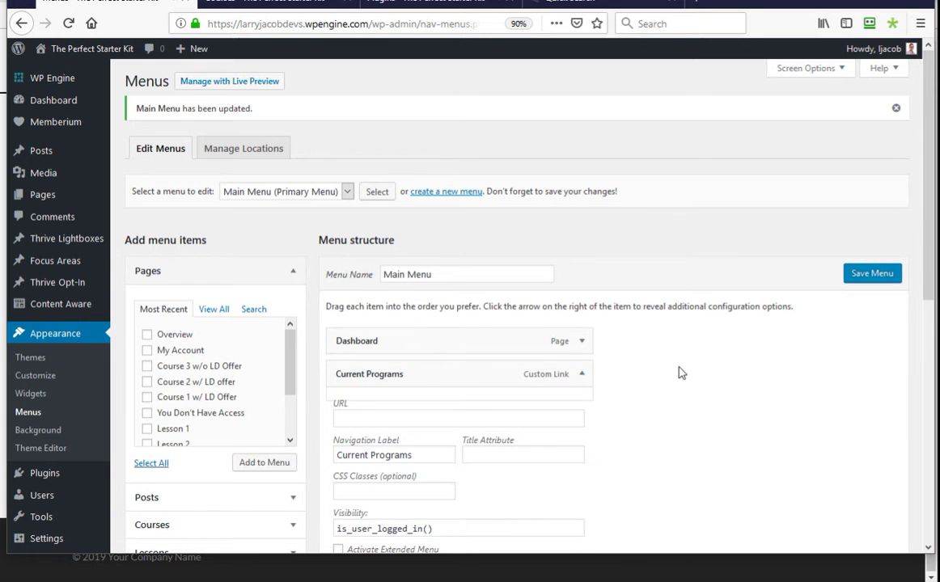
scroll(688, 371, down, 1)
scroll(688, 370, down, 1)
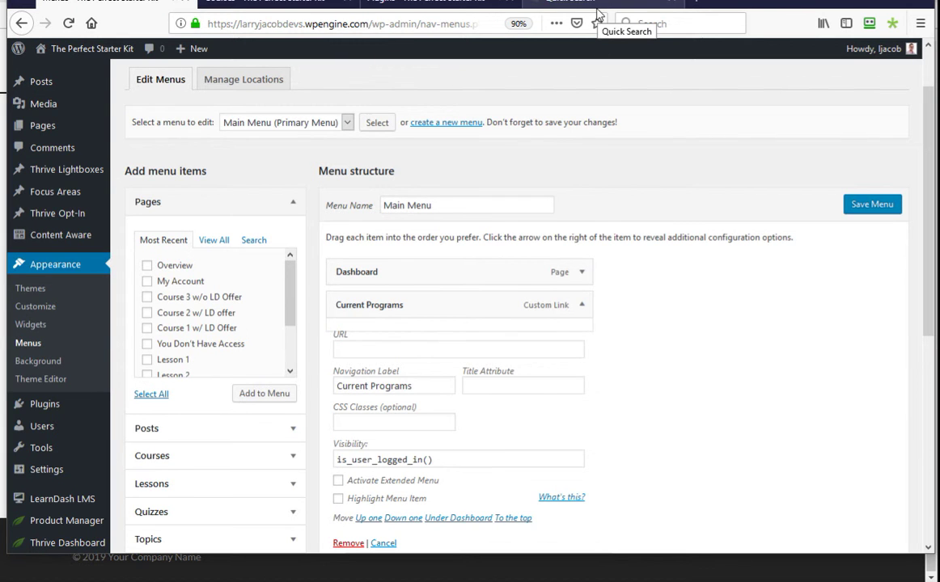
key(alt+Tab)
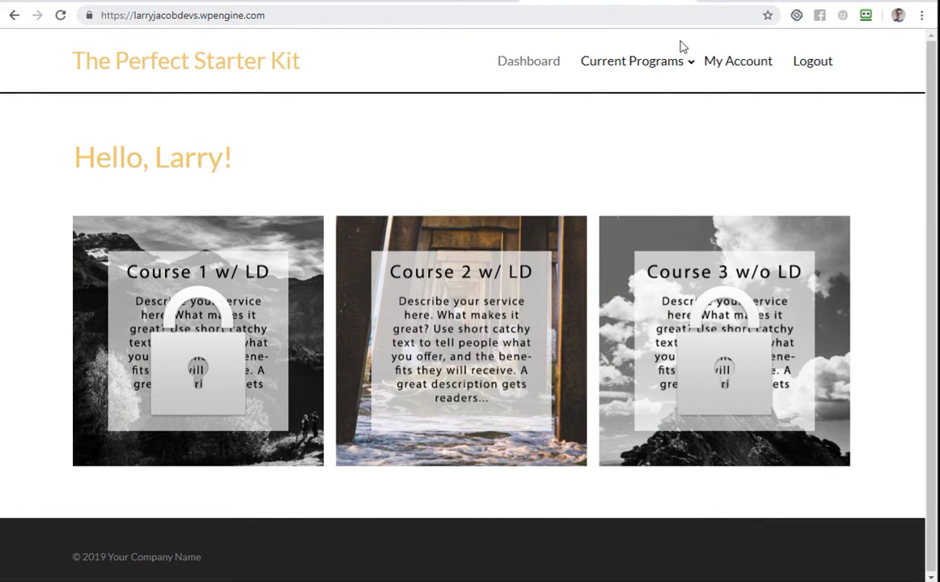
Confirm the site's Current Programs submenu lists only Course 2 W/LD, then return to the menu editor
mouse_move(637, 68)
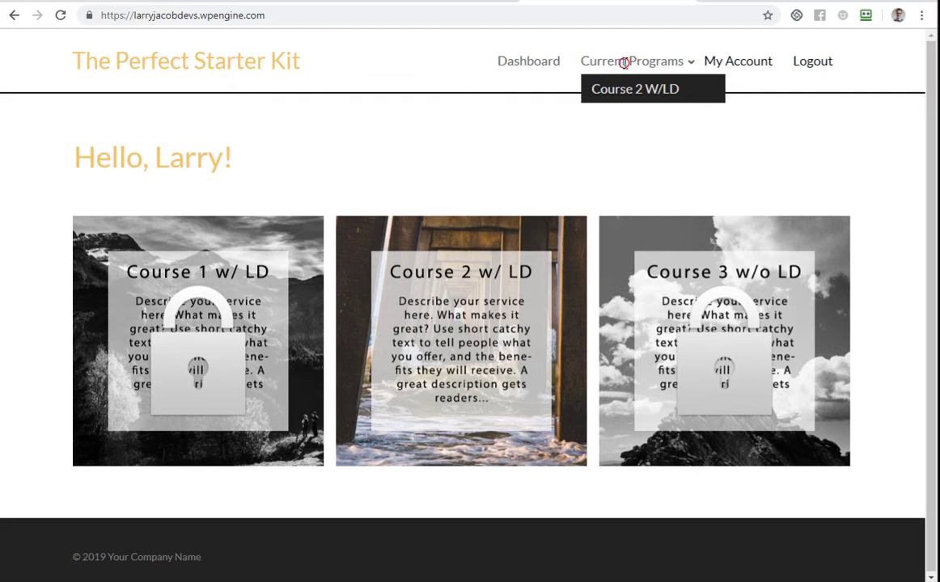
triple_click(606, 64)
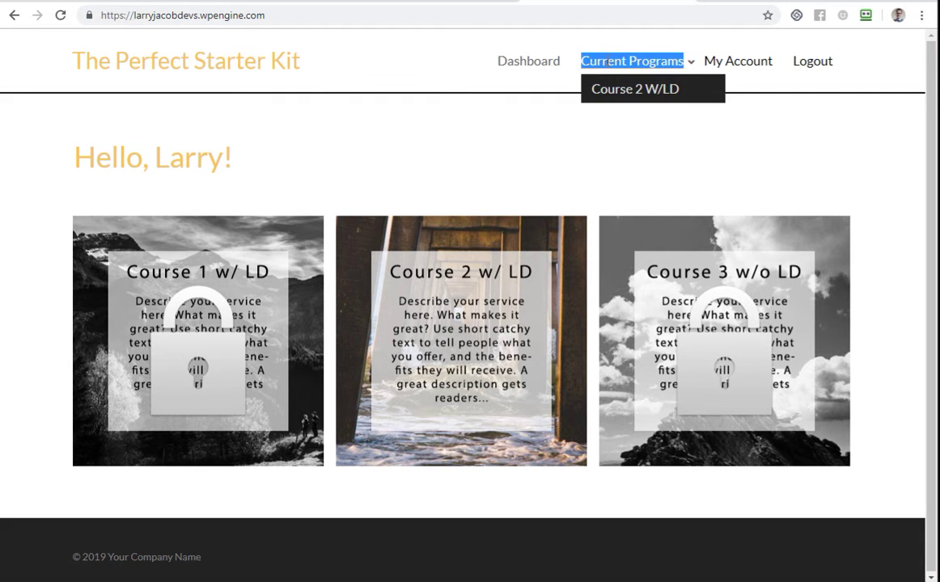
click(651, 56)
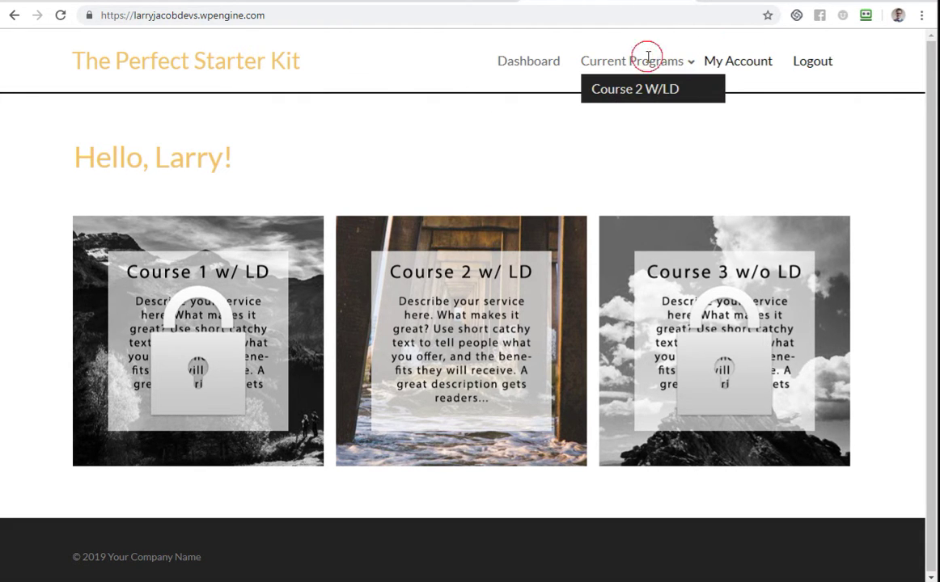
key(alt+Tab)
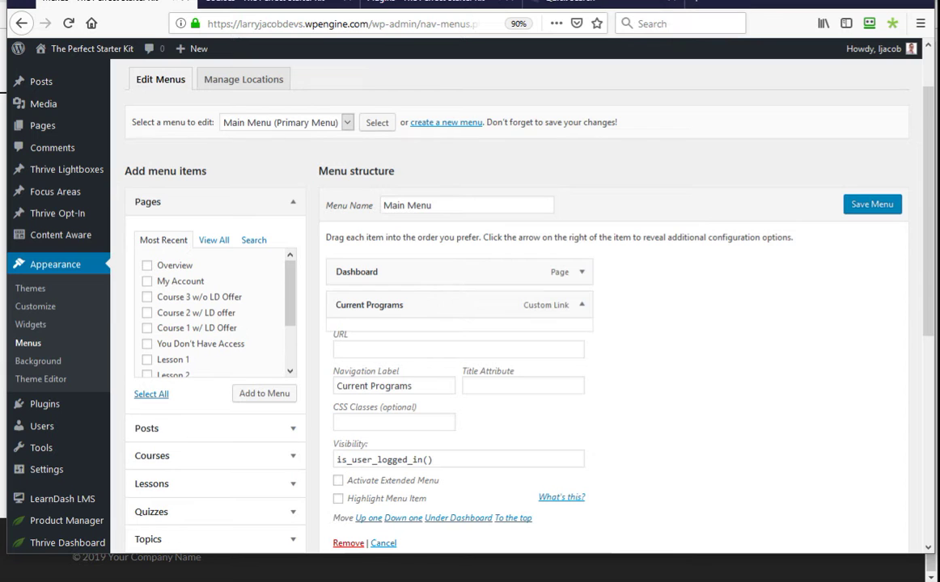
Highlight the is_user_logged_in() rule, then collapse Current Programs to reveal its three course sub-items
click(454, 460)
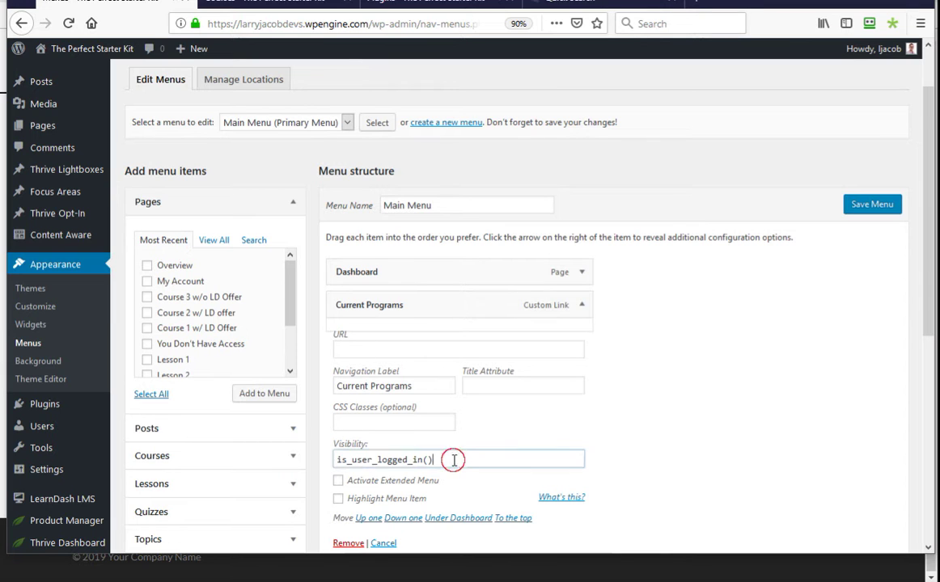
drag(454, 459, 308, 446)
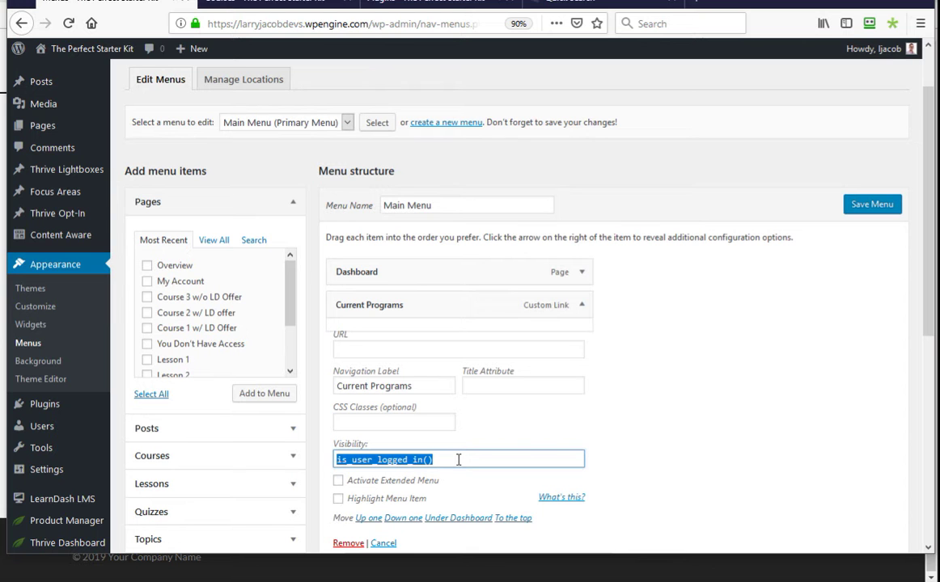
click(581, 306)
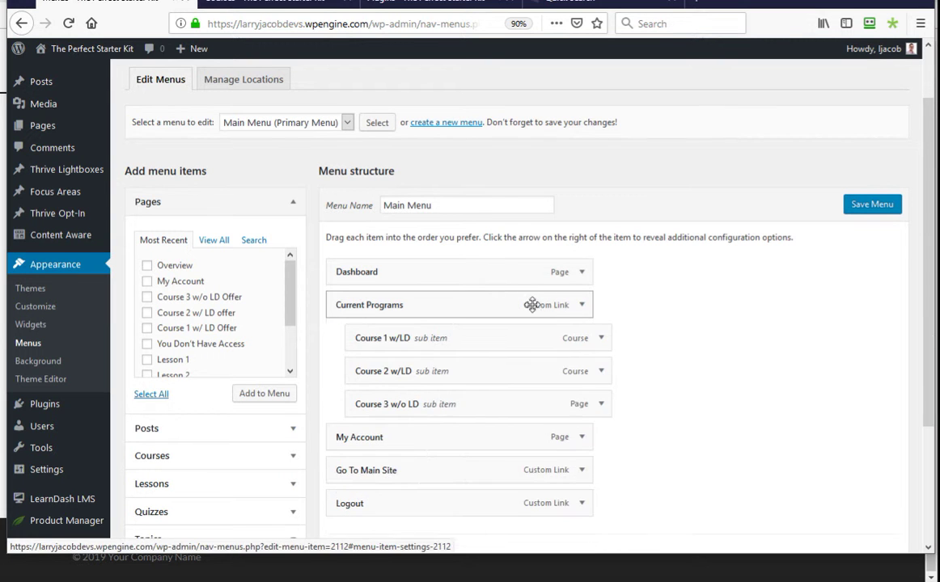
scroll(636, 337, down, 3)
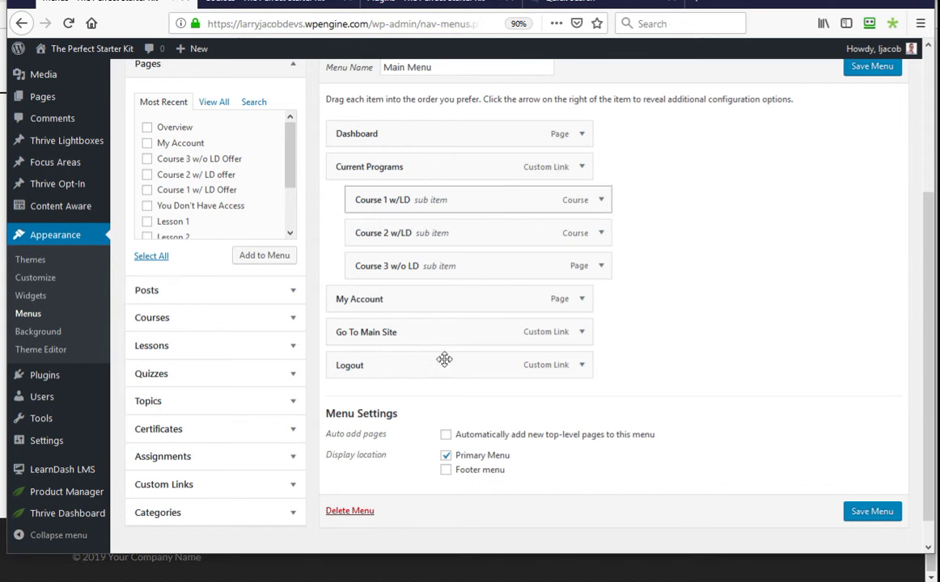
scroll(674, 312, down, 5)
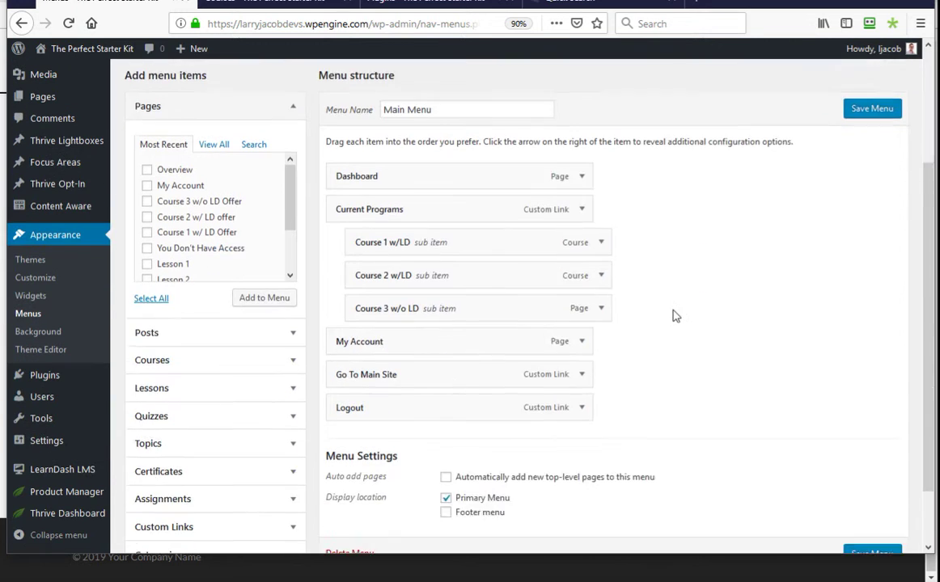
scroll(676, 315, up, 5)
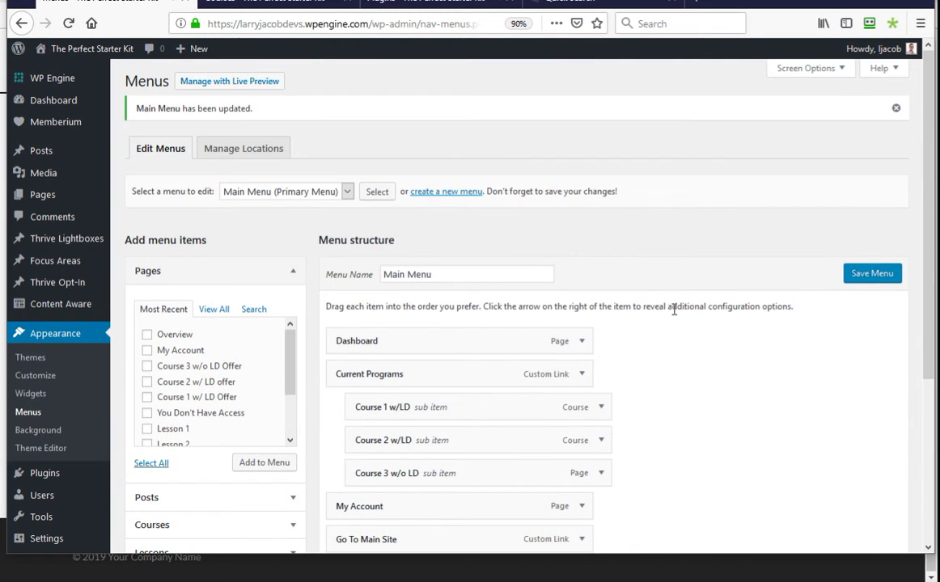
scroll(674, 311, down, 5)
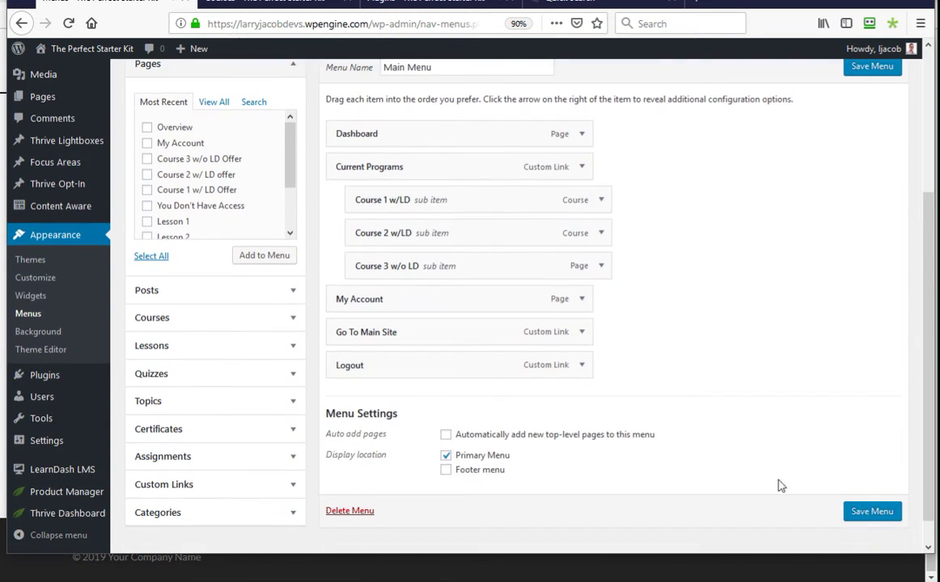